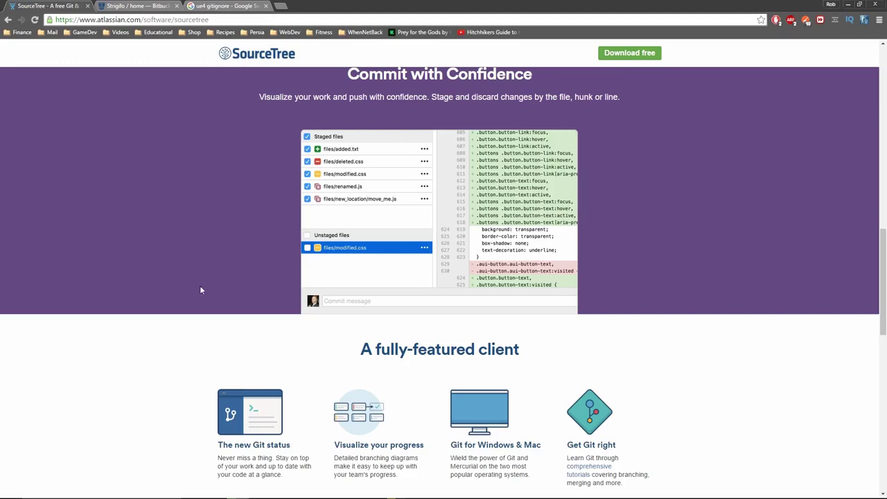
Switch to SourceTree and select the Brickman repository in the bookmarks list
scroll(201, 290, down, 1)
scroll(172, 278, up, 2)
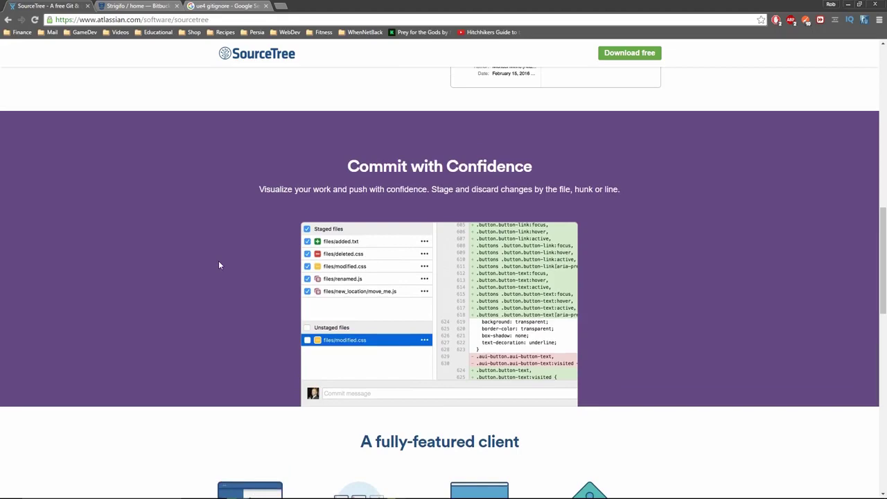
key(alt+Tab)
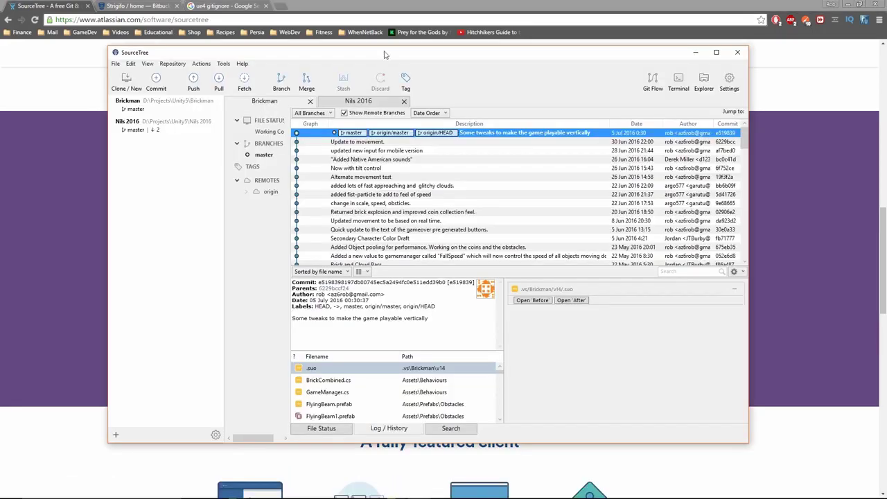
drag(429, 113, 444, 60)
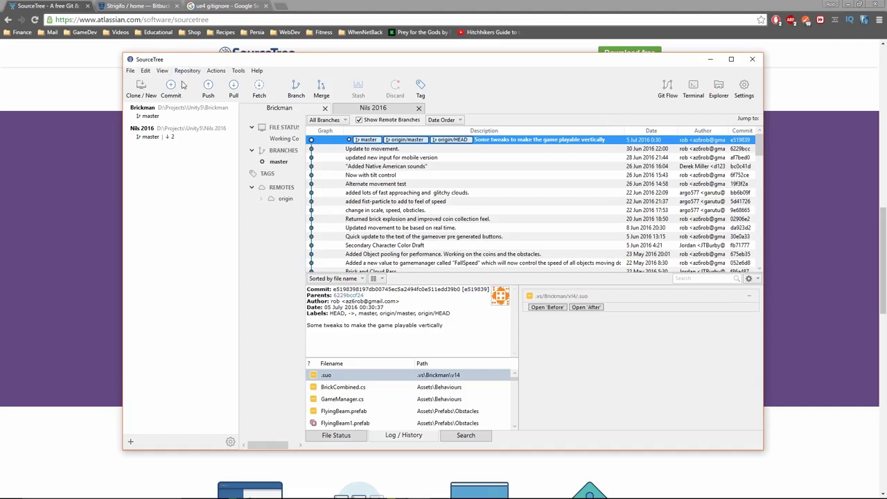
click(169, 113)
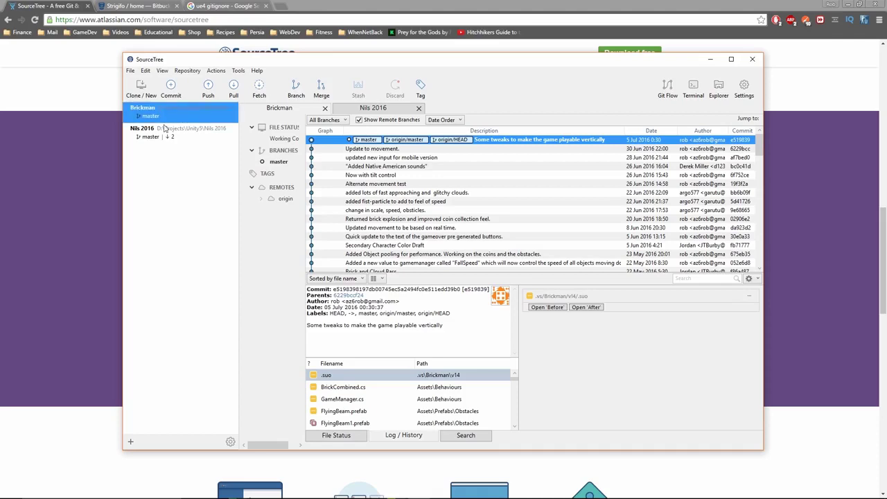
click(165, 129)
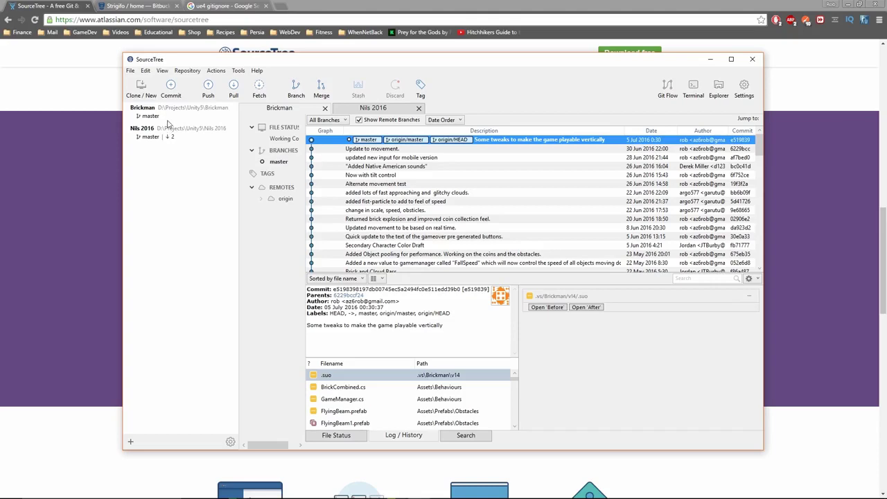
click(167, 113)
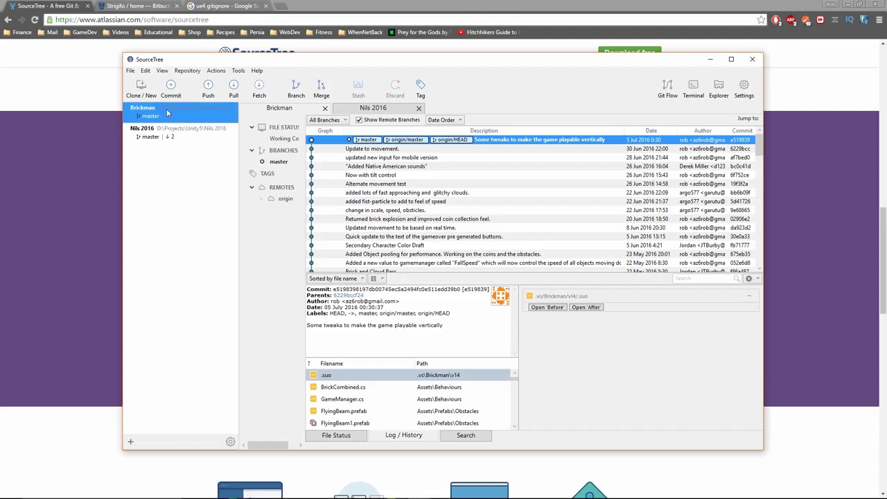
Review Brickman's commit history, changed files and file status, and minimize SourceTree
scroll(433, 181, down, 10)
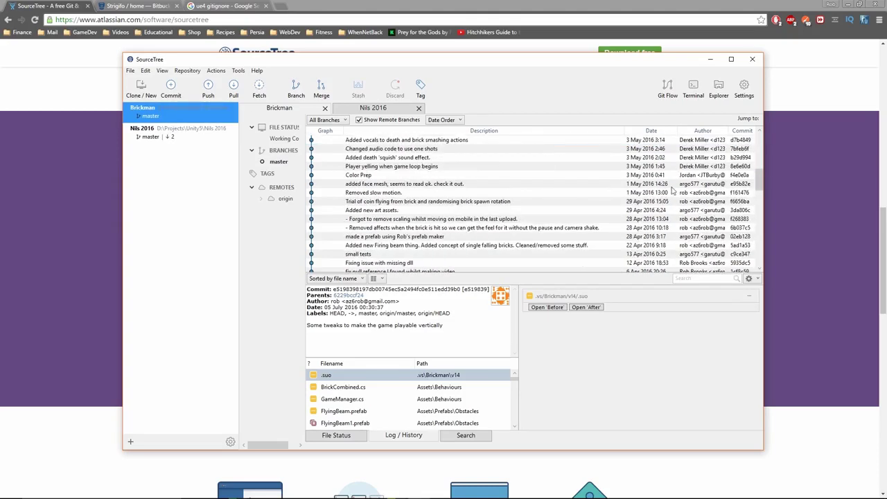
scroll(673, 190, down, 2)
scroll(388, 388, down, 5)
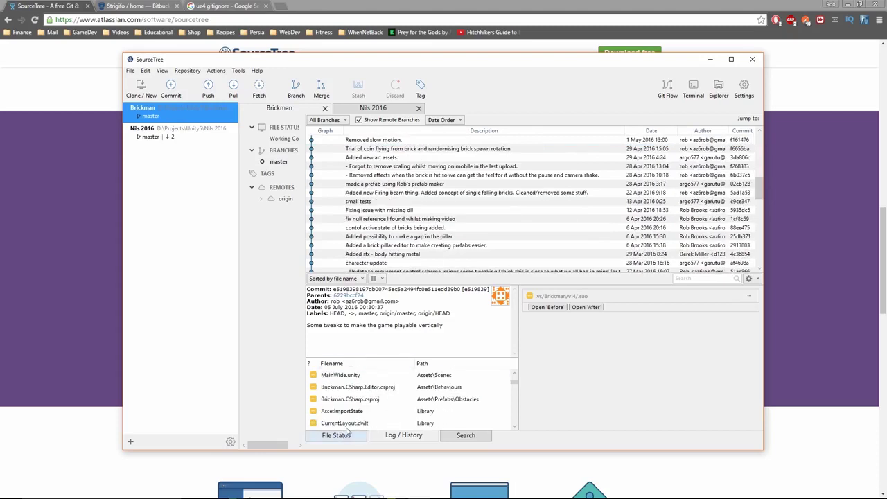
click(346, 433)
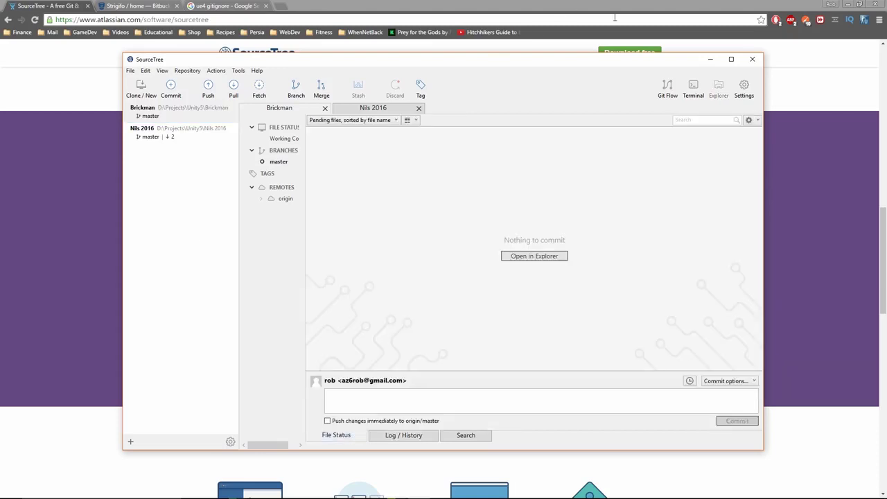
click(710, 59)
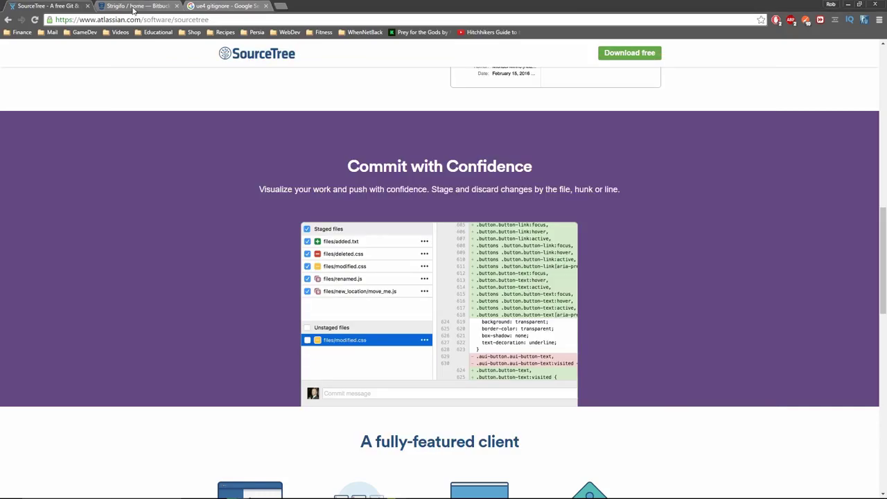
Look over the repository list on the Bitbucket dashboard, comparing it with the open SourceTree page and ue4 gitignore search results
click(134, 7)
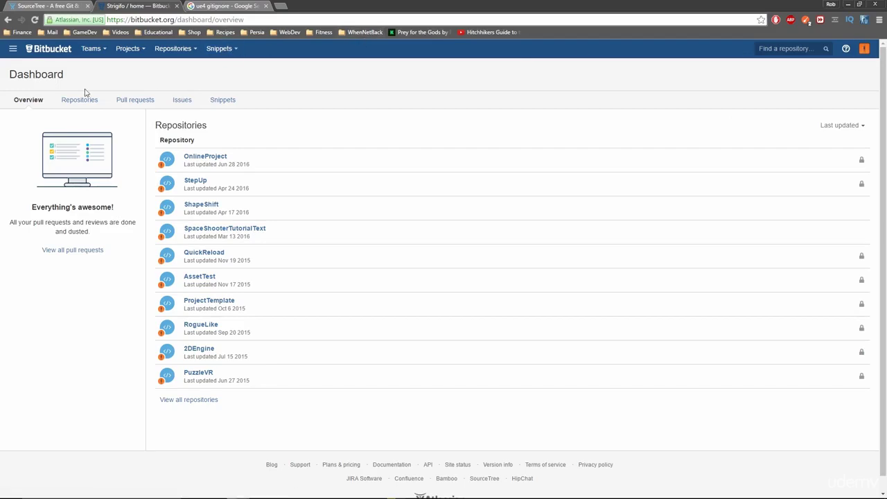
click(41, 54)
click(83, 5)
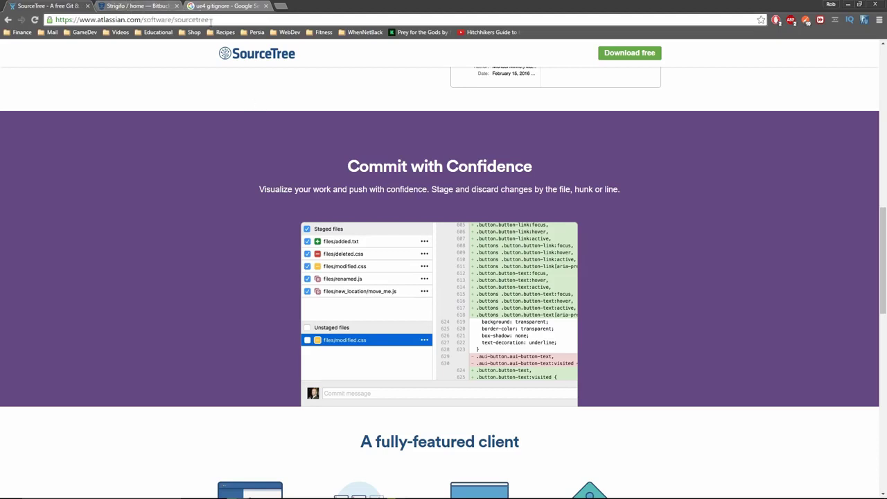
click(159, 6)
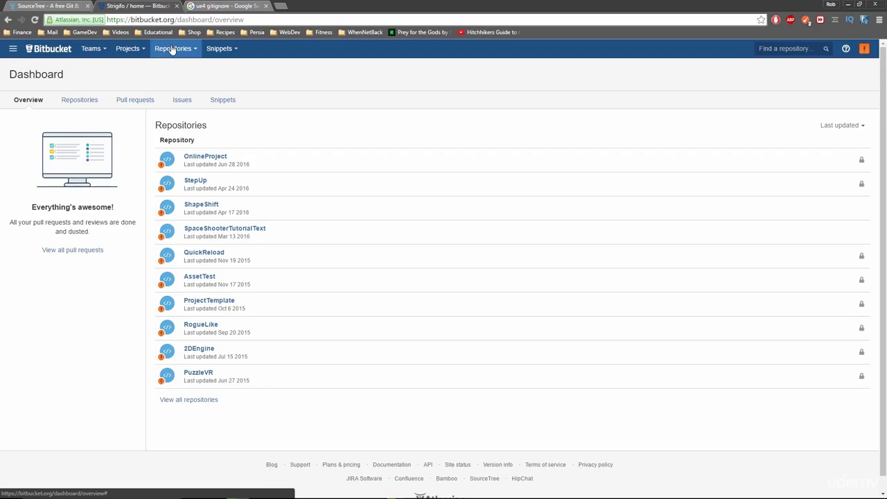
scroll(277, 173, down, 2)
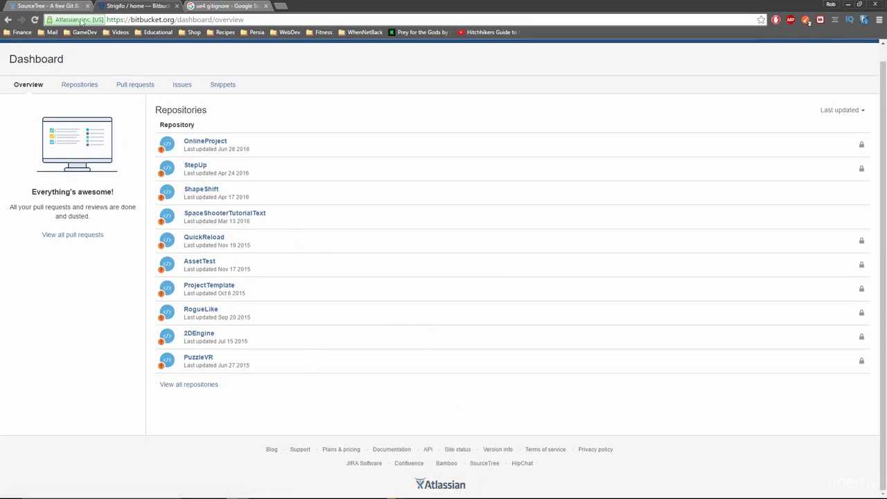
scroll(496, 422, up, 1)
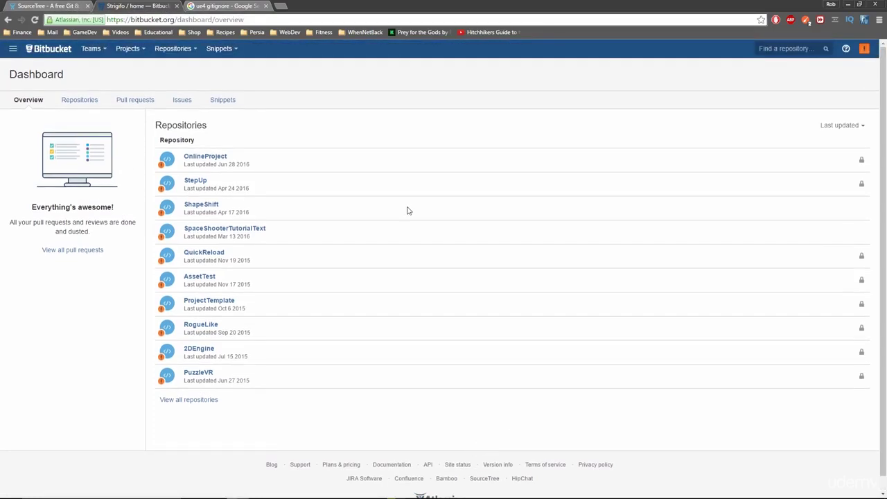
click(236, 5)
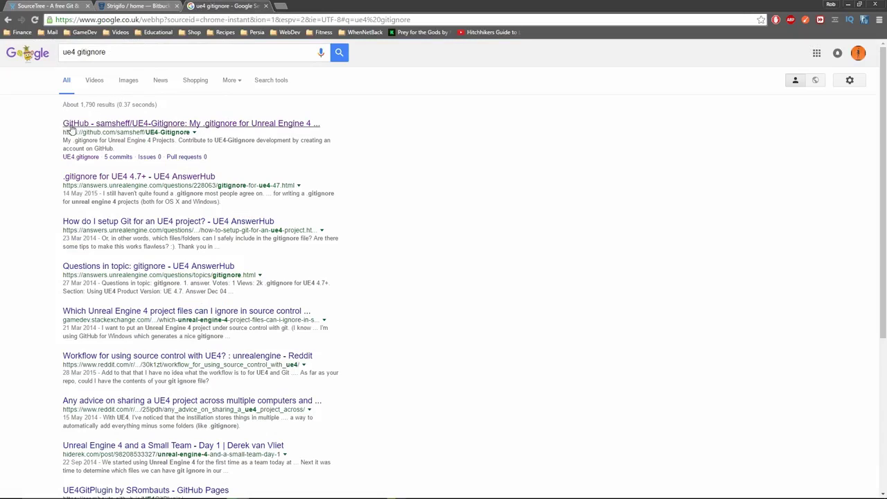
click(138, 5)
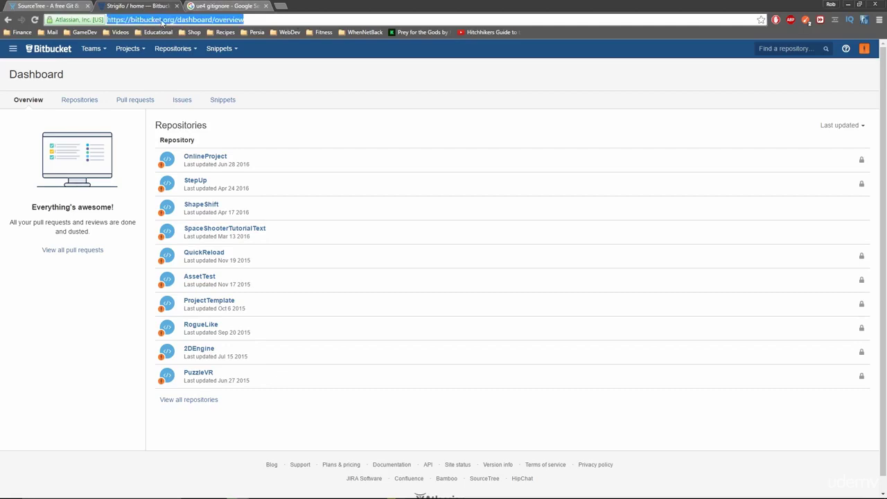
Open the samsheff/UE4-Gitignore repository from the ue4 gitignore search results and display its UE4.gitignore file
click(226, 6)
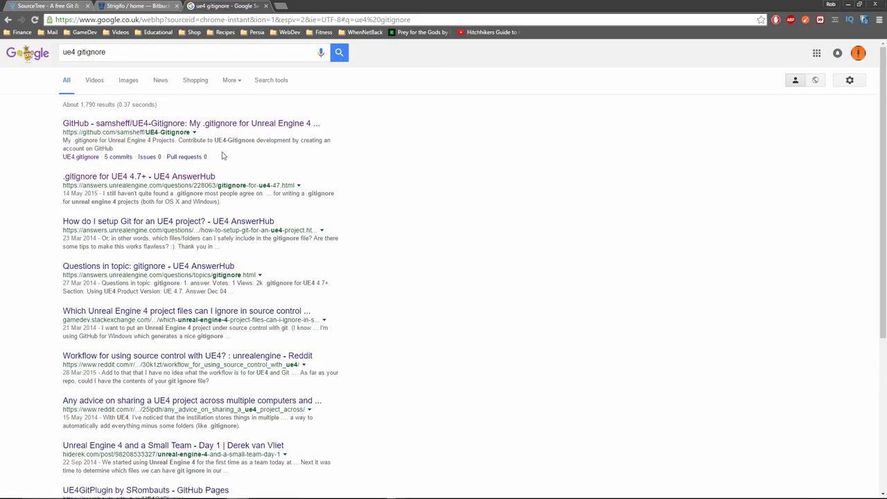
click(76, 52)
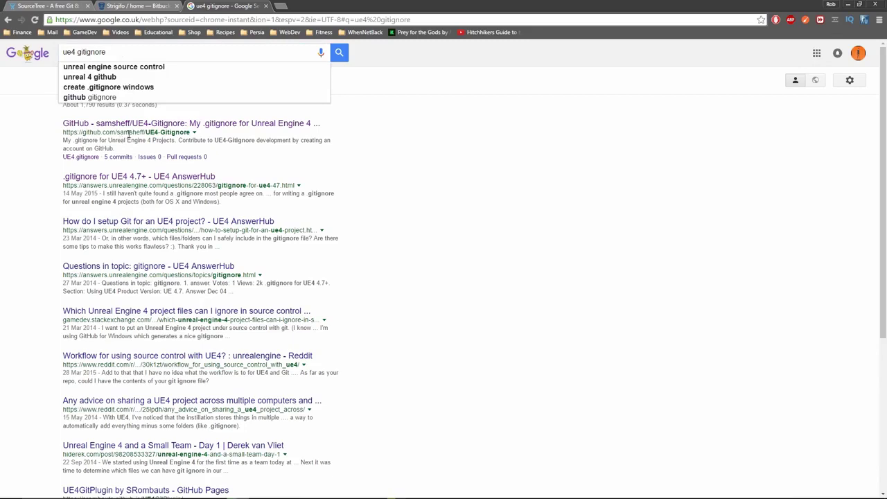
click(163, 125)
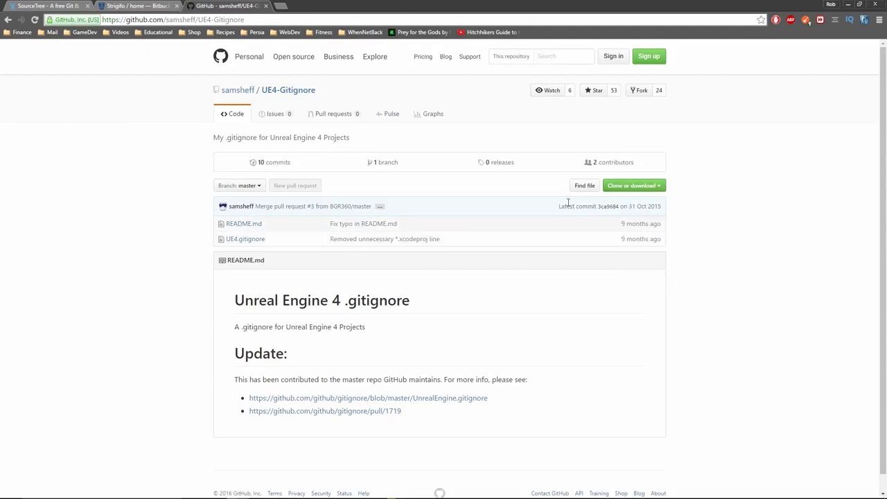
click(651, 186)
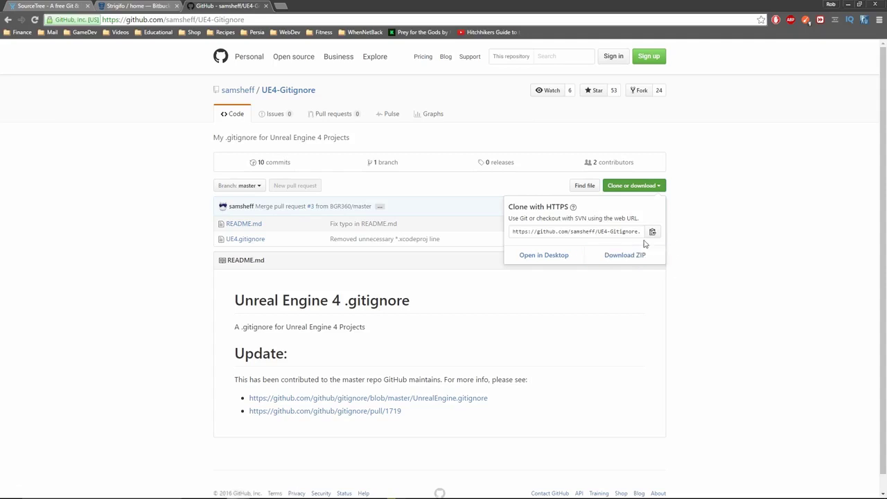
click(314, 249)
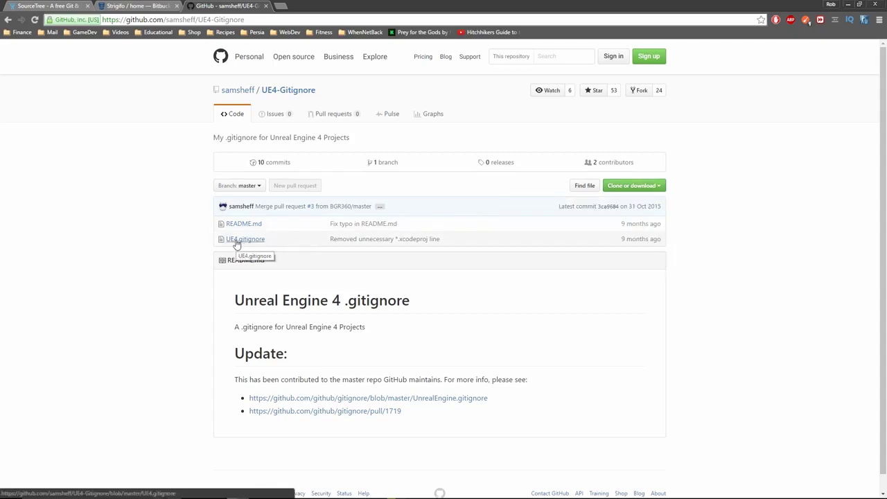
click(237, 242)
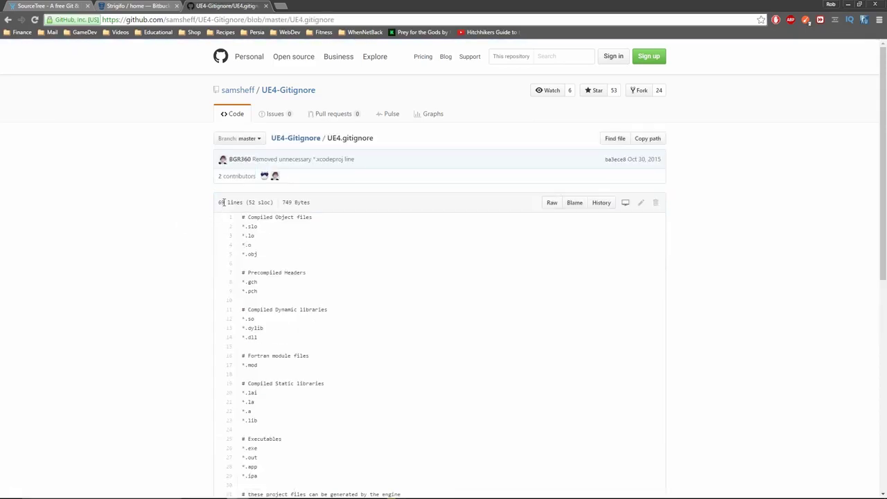
Examine the ignore rules in UE4.gitignore, from compiled object files through to the Vim artifacts
scroll(269, 125, down, 3)
scroll(258, 123, up, 1)
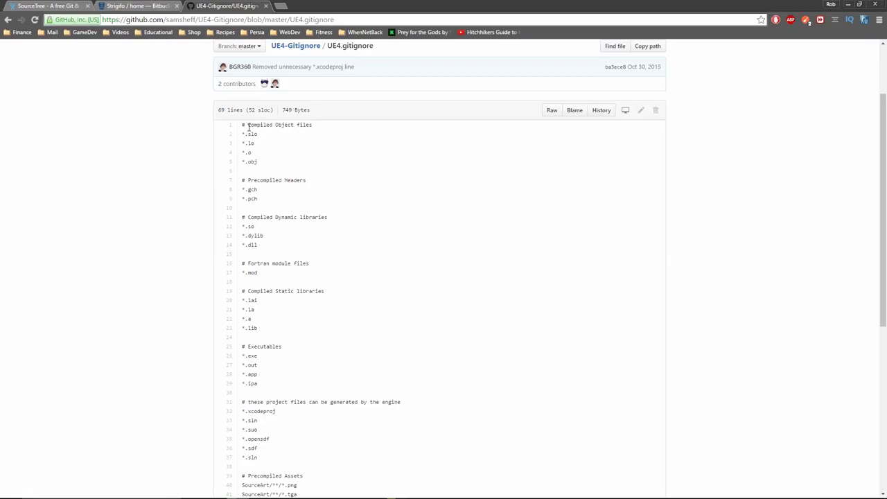
drag(244, 126, 319, 209)
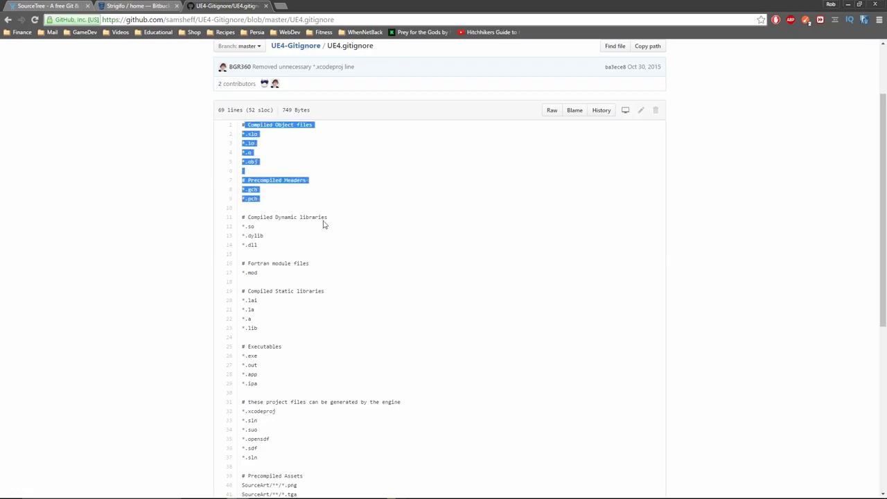
click(298, 227)
scroll(297, 226, down, 2)
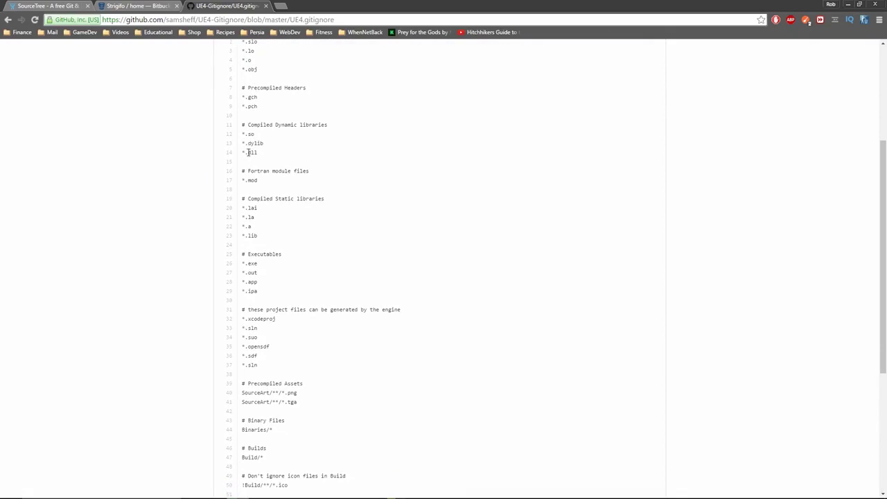
scroll(280, 257, down, 2)
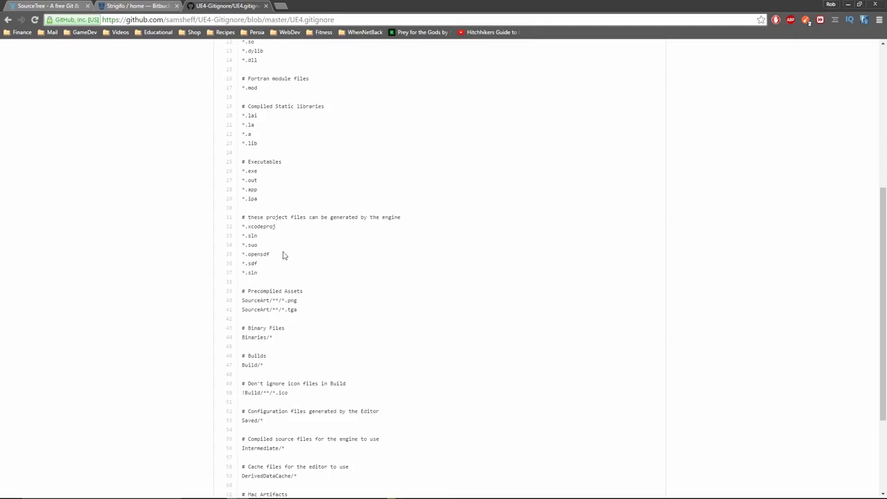
scroll(283, 253, down, 2)
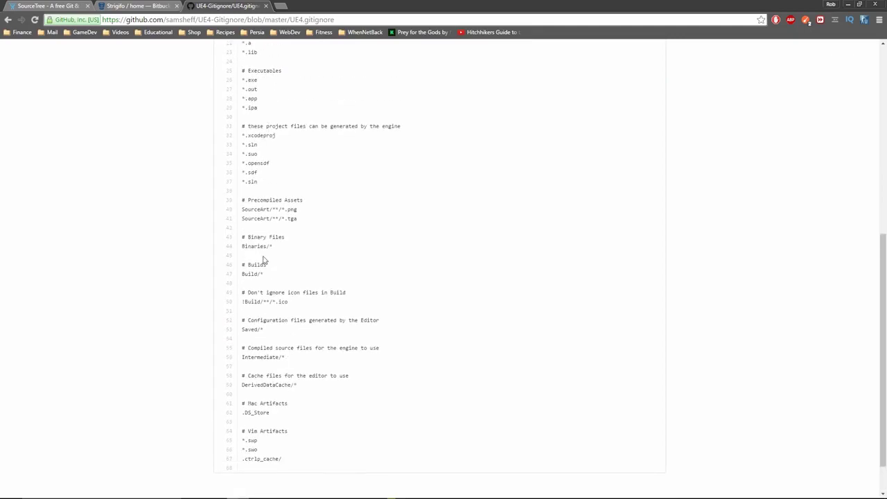
scroll(289, 263, up, 3)
scroll(288, 174, up, 2)
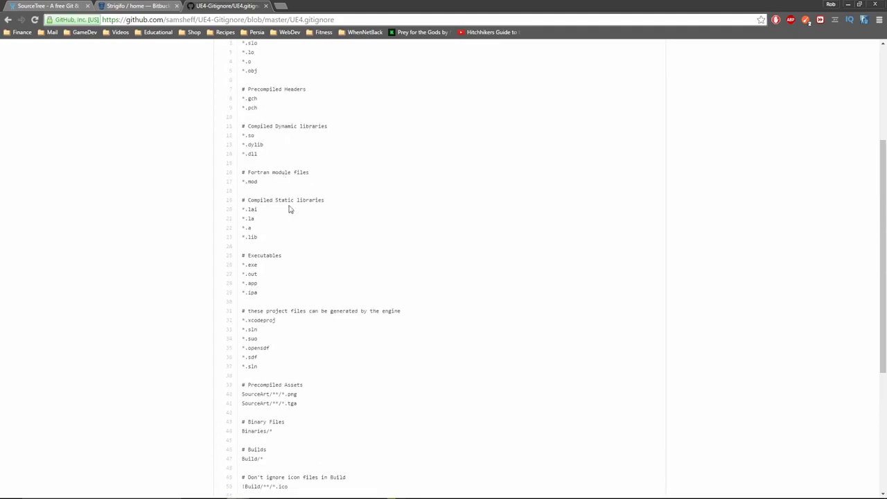
scroll(303, 149, up, 1)
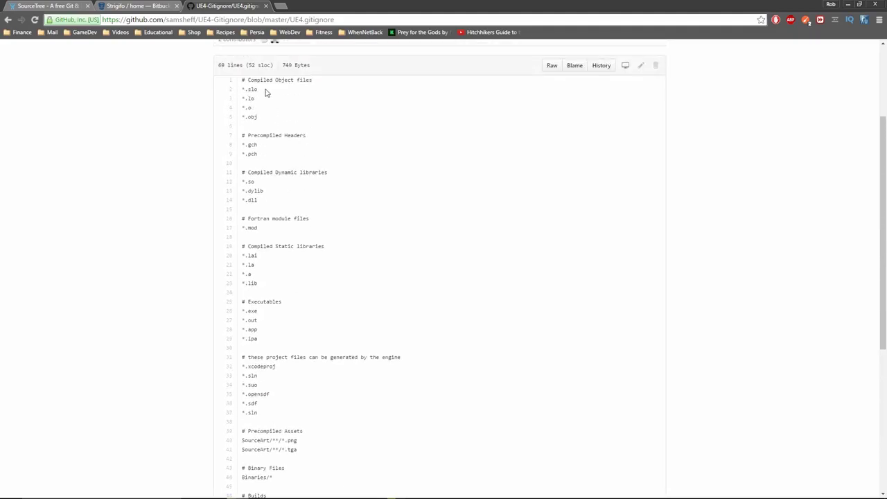
scroll(360, 267, up, 3)
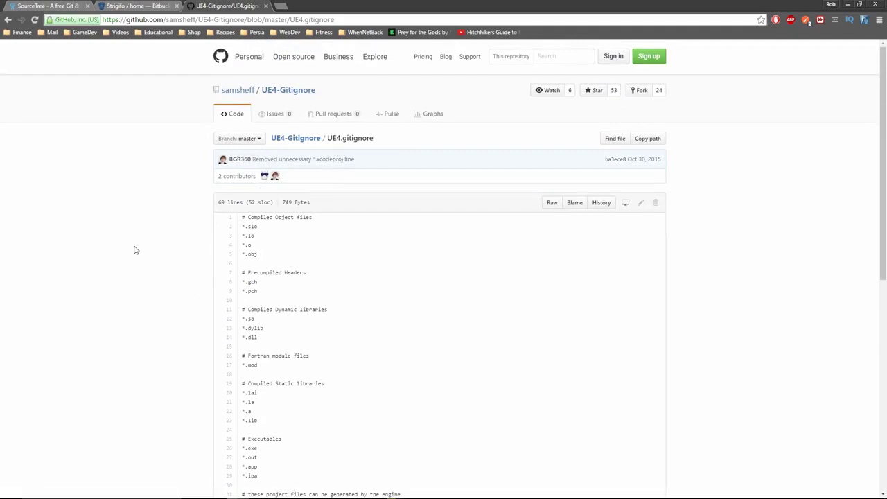
Check the empty untitled document in Sublime Text, return to GitHub and copy the entire contents of UE4.gitignore
key(alt+Tab)
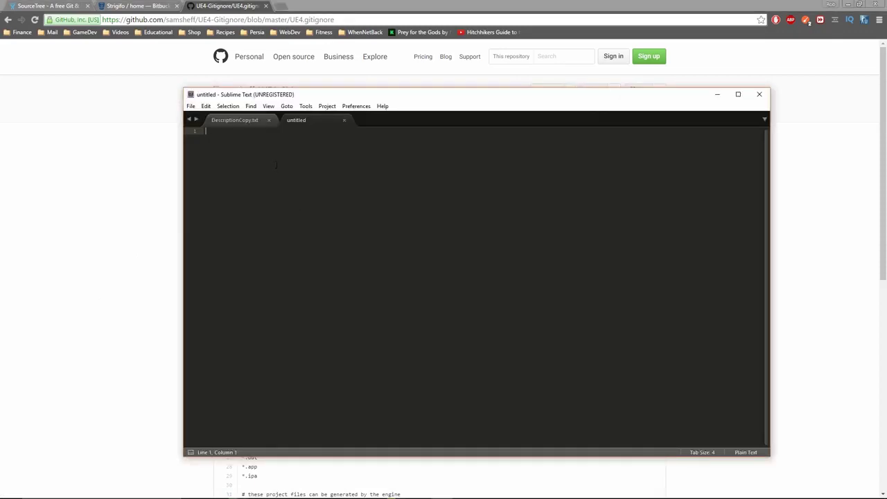
click(125, 197)
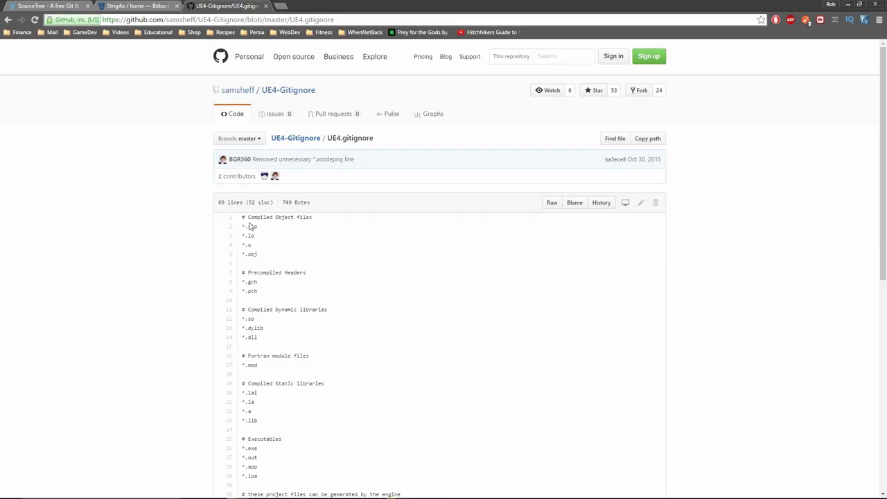
scroll(340, 142, down, 1)
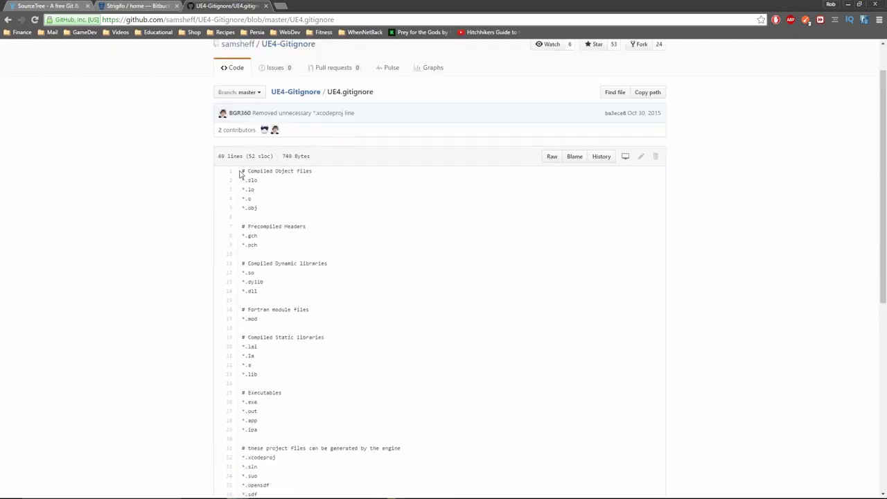
drag(241, 172, 248, 172)
drag(242, 171, 324, 414)
key(ctrl+c)
scroll(301, 315, down, 2)
scroll(307, 376, down, 4)
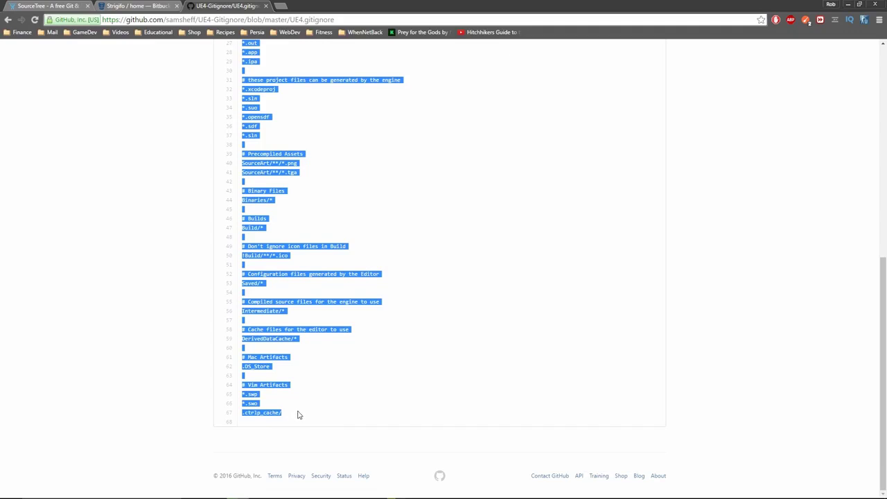
Paste the copied UE4 ignore rules into the empty untitled document in Sublime Text
click(302, 491)
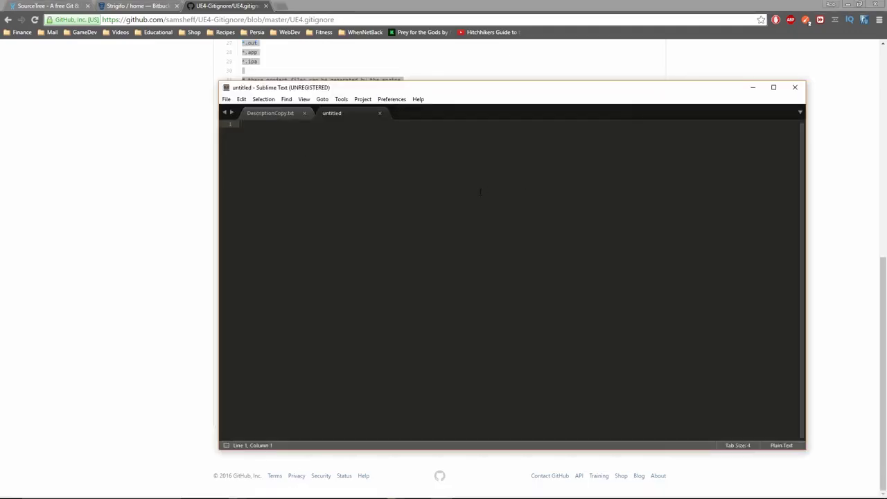
key(ctrl+v)
scroll(433, 242, up, 5)
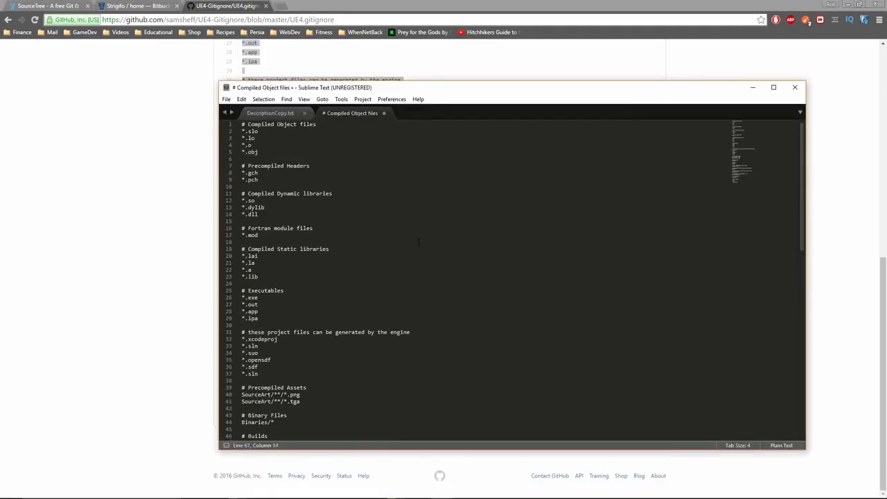
Start saving the pasted document and choose D:\Projects\UE4\SpaceShooterTemplate as its destination folder
key(ctrl+s)
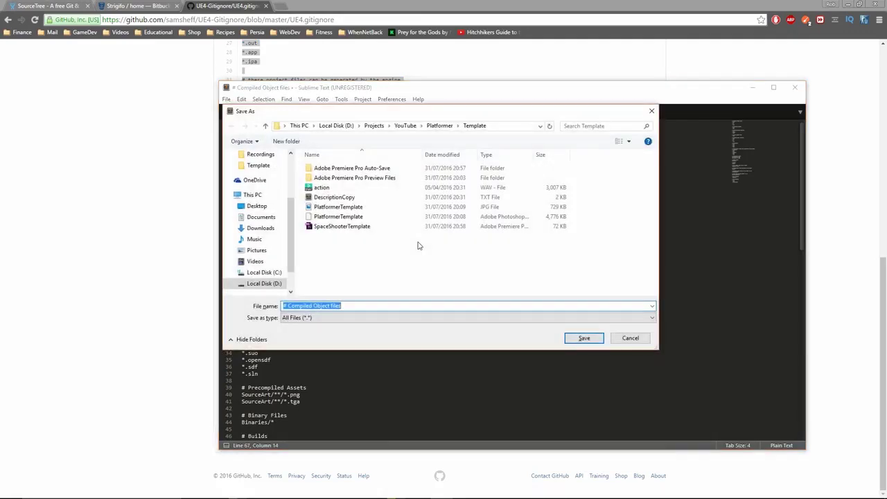
click(342, 129)
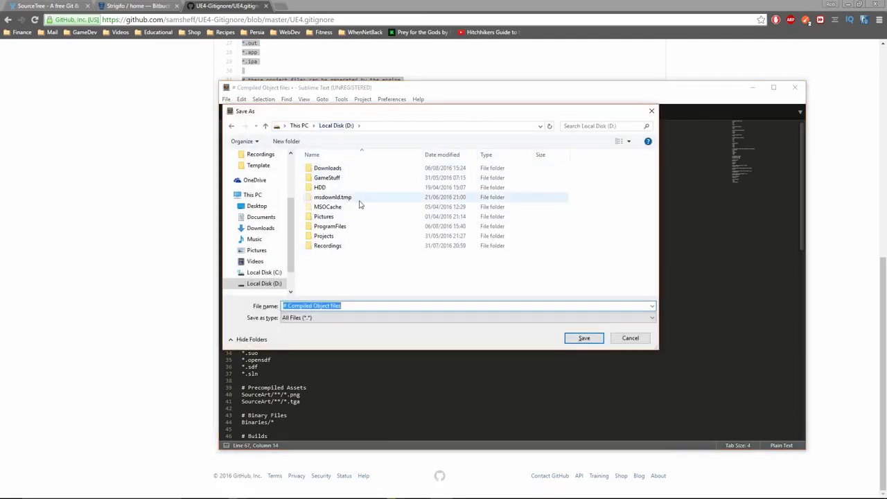
double_click(344, 236)
click(347, 217)
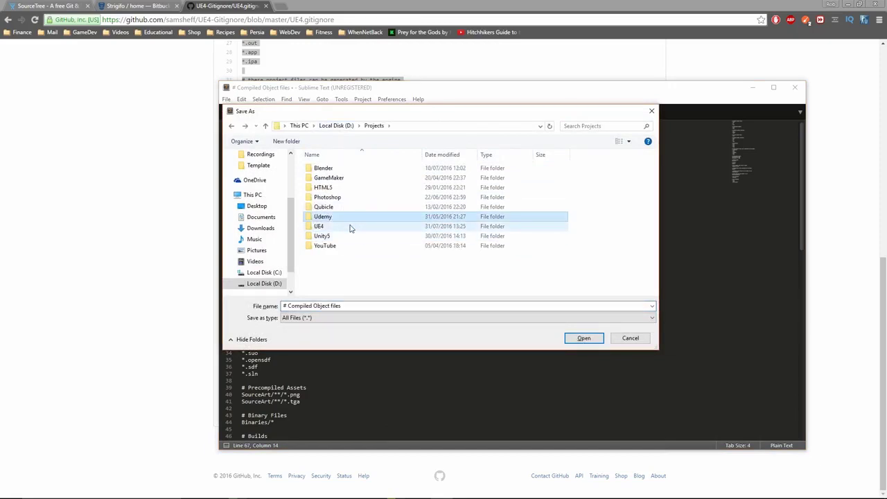
double_click(349, 227)
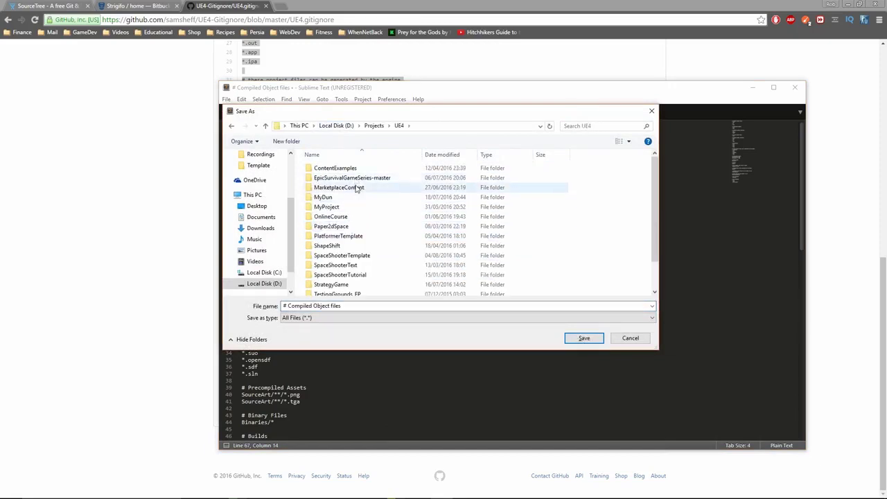
scroll(365, 176, down, 1)
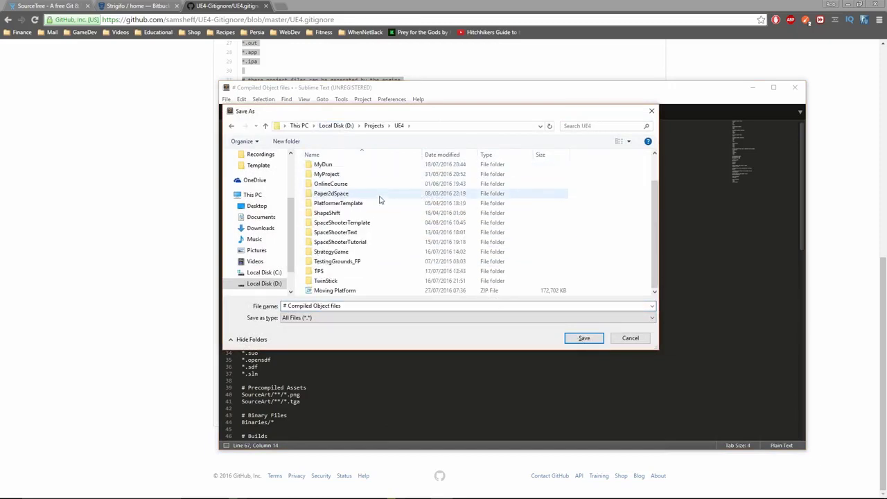
double_click(347, 223)
Enter gitignore.gitignore as the file name for the document being saved
triple_click(390, 306)
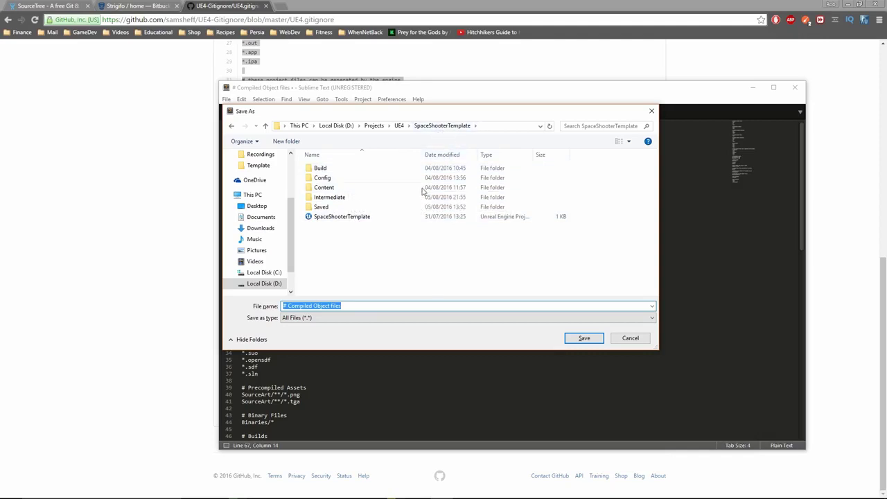
text(gitignore.gitignore)
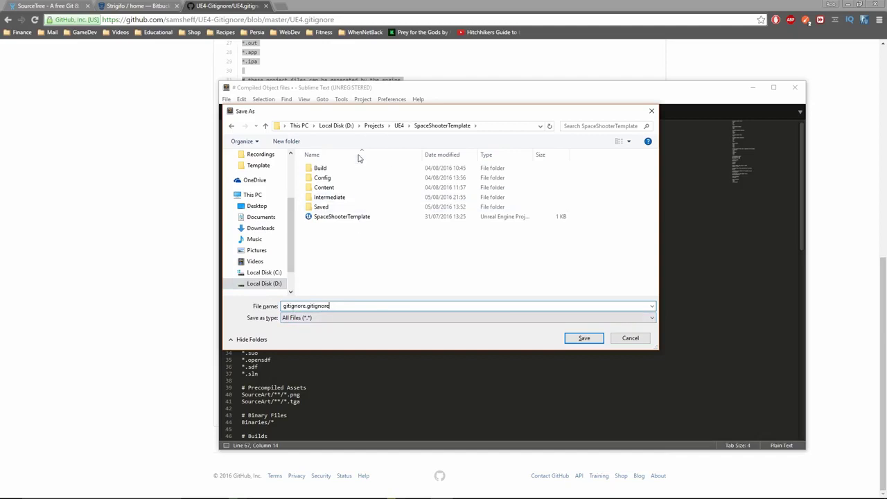
double_click(316, 307)
double_click(305, 306)
click(315, 307)
drag(339, 308, 309, 306)
Return to the GitHub page and check the name and extension of UE4.gitignore in the file path
click(193, 127)
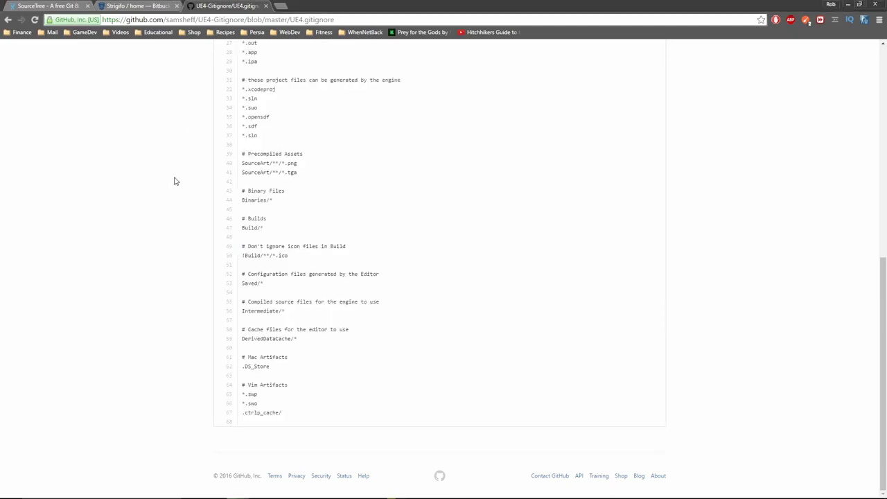
scroll(174, 181, up, 10)
double_click(351, 142)
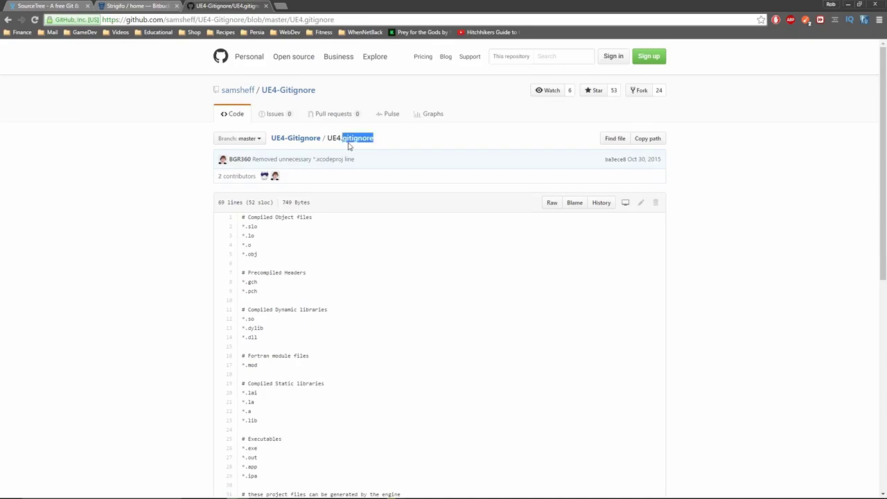
click(350, 145)
double_click(346, 139)
click(376, 143)
Switch to File Explorer and try to rename gitignore.gitignore to .gitignore in the SpaceShooterTemplate folder
key(alt+Tab)
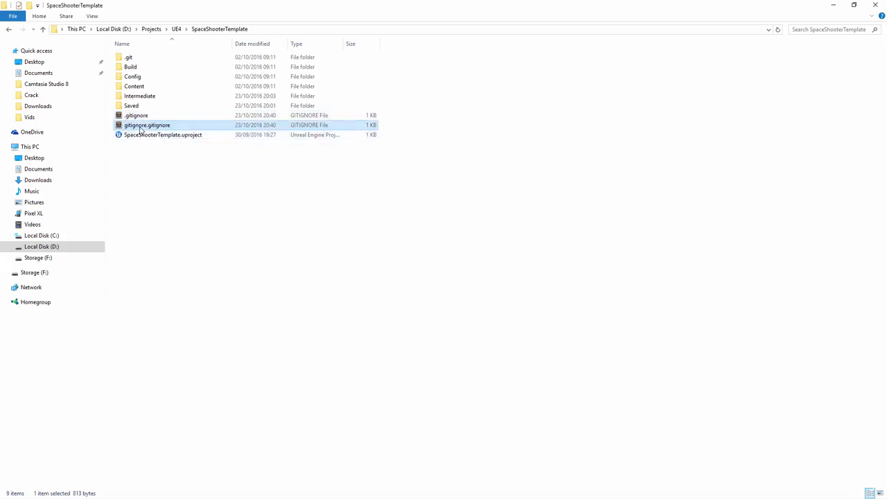
click(141, 129)
key(BackSpace)
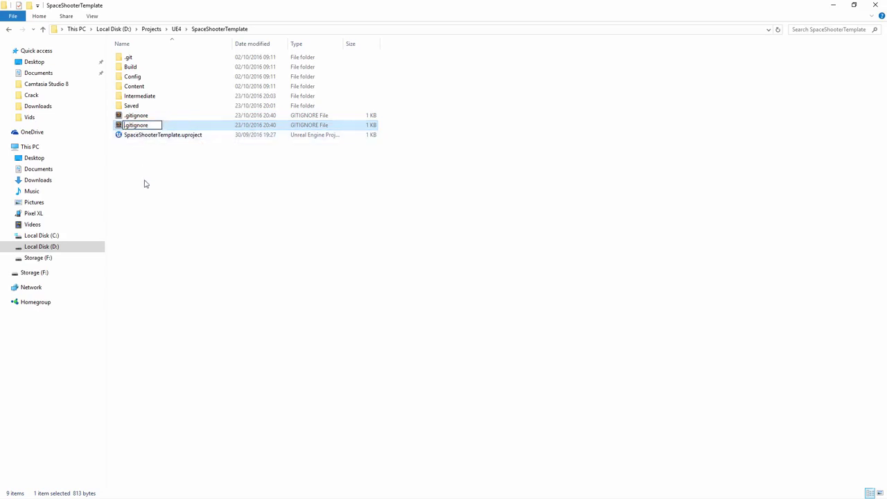
key(Return)
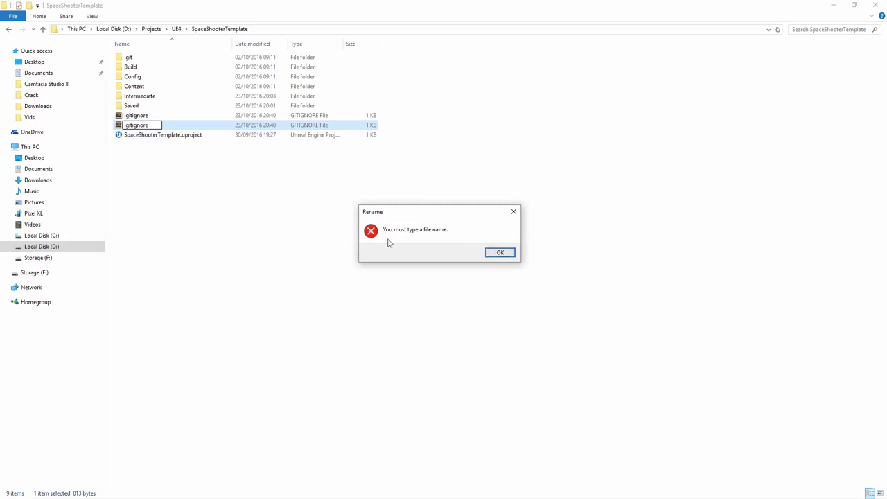
click(514, 212)
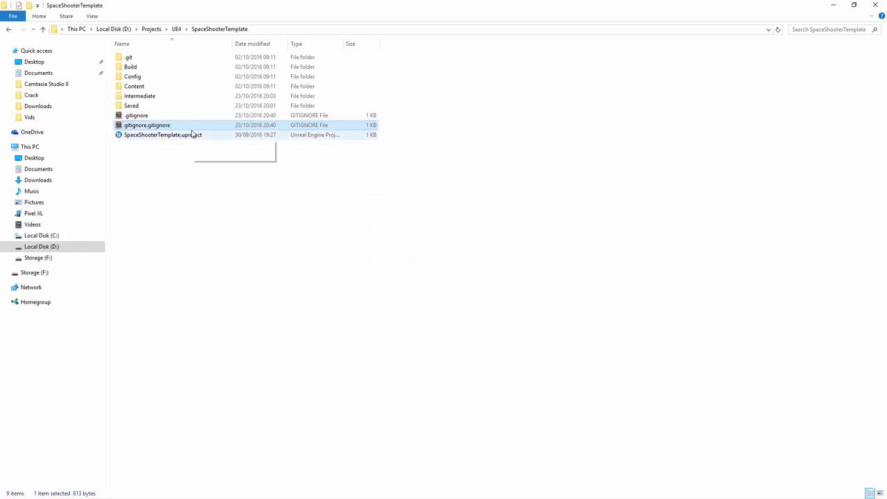
Open gitignore.gitignore in Sublime Text and copy its entire contents into a new document
double_click(147, 124)
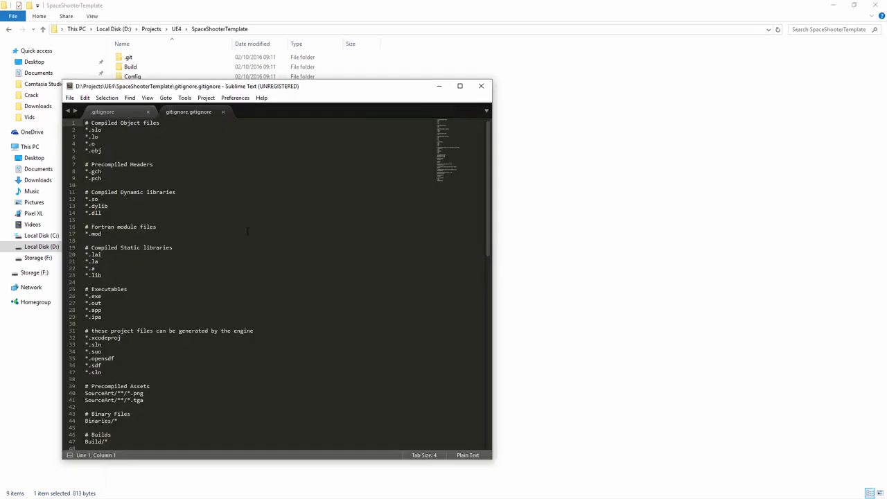
click(247, 225)
key(ctrl+a)
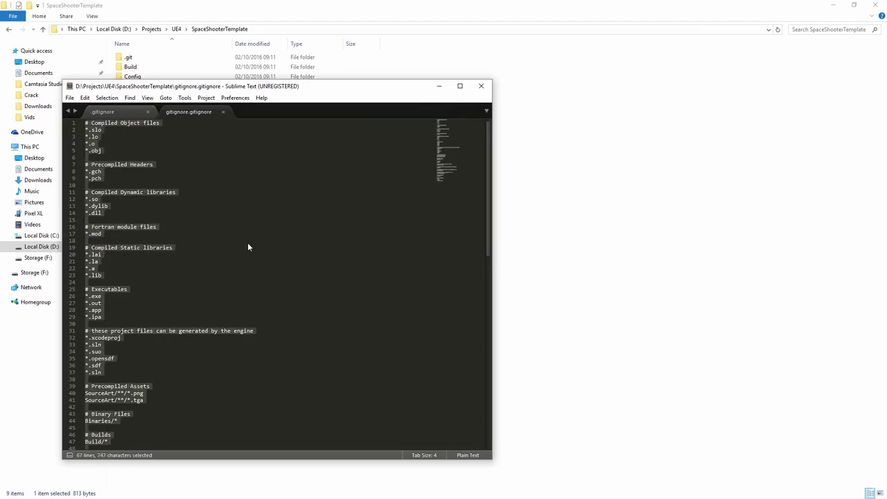
key(ctrl+c)
key(ctrl+n)
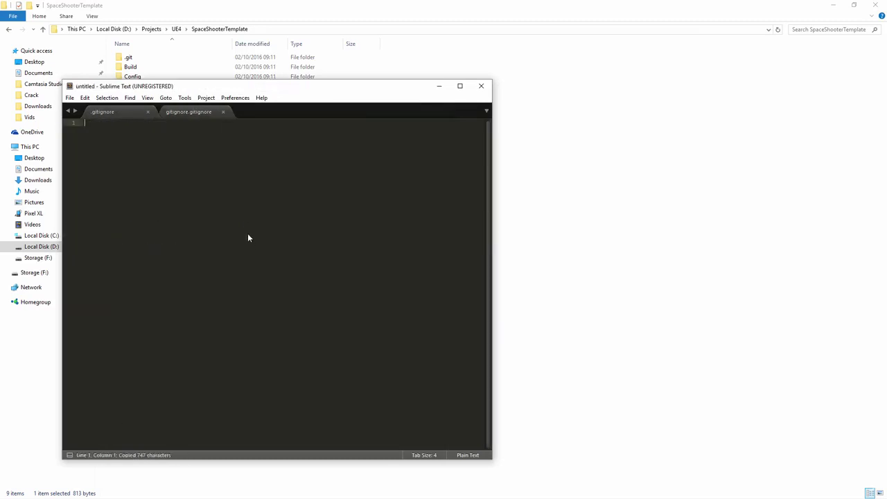
key(ctrl+v)
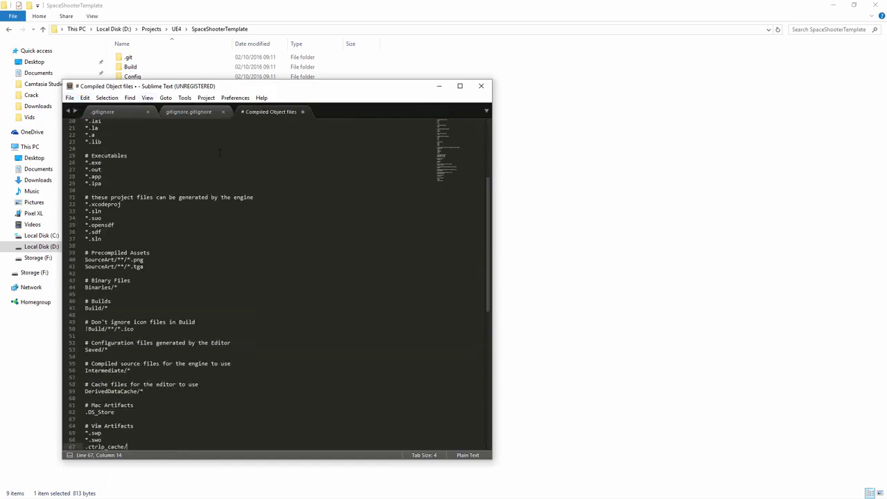
Save the new document as .gitignore in the SpaceShooterTemplate folder, deleting the existing .gitignore there first
key(ctrl+s)
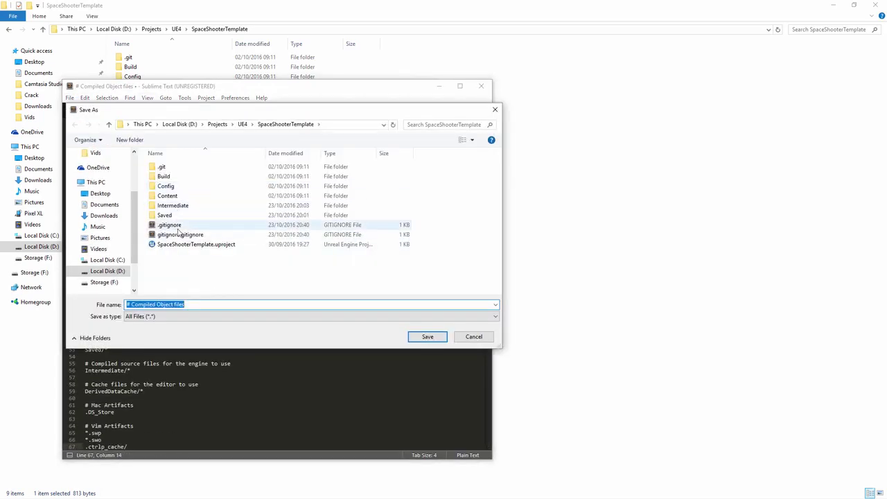
click(170, 226)
key(Delete)
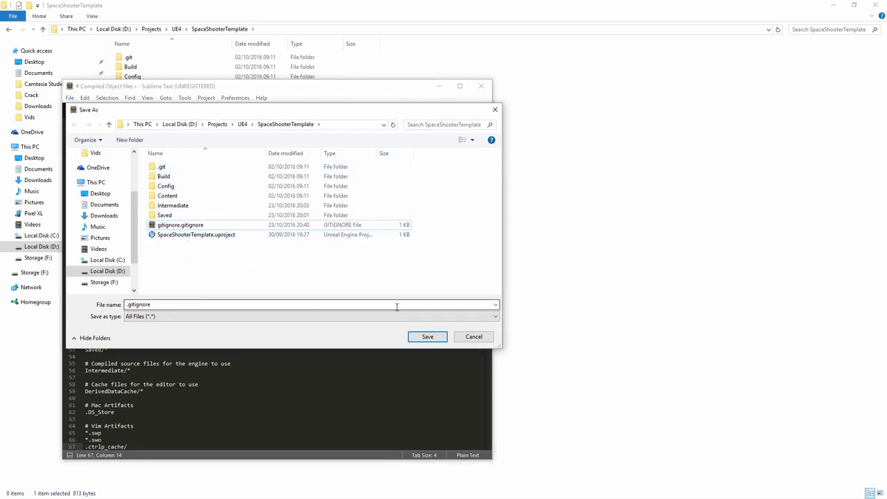
click(428, 337)
click(471, 256)
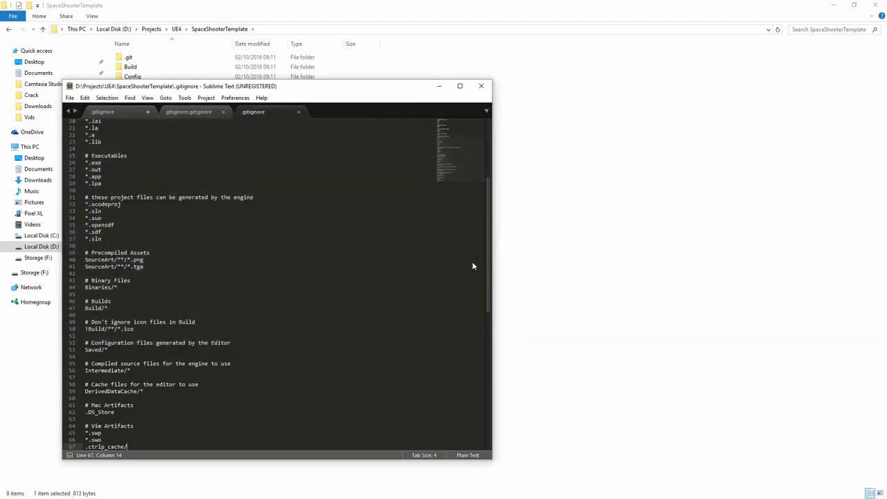
Close Sublime Text and delete the redundant gitignore.gitignore file from the SpaceShooterTemplate folder
click(481, 88)
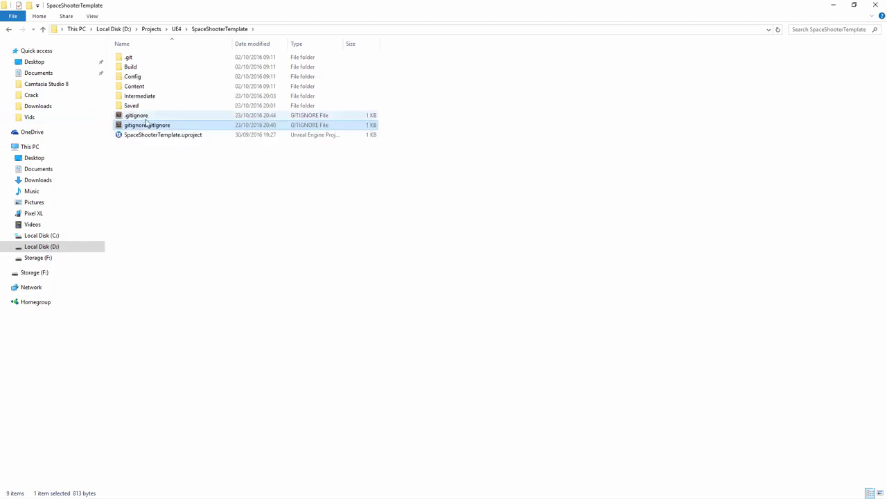
key(Delete)
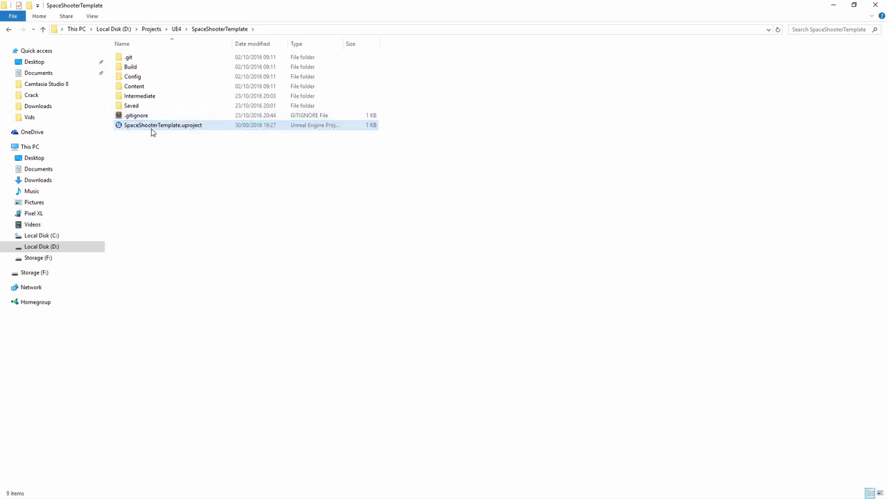
click(153, 128)
key(Escape)
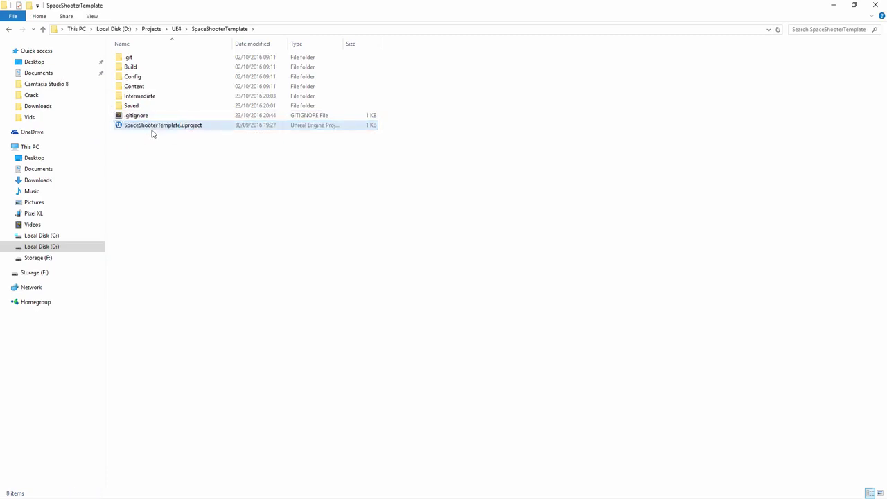